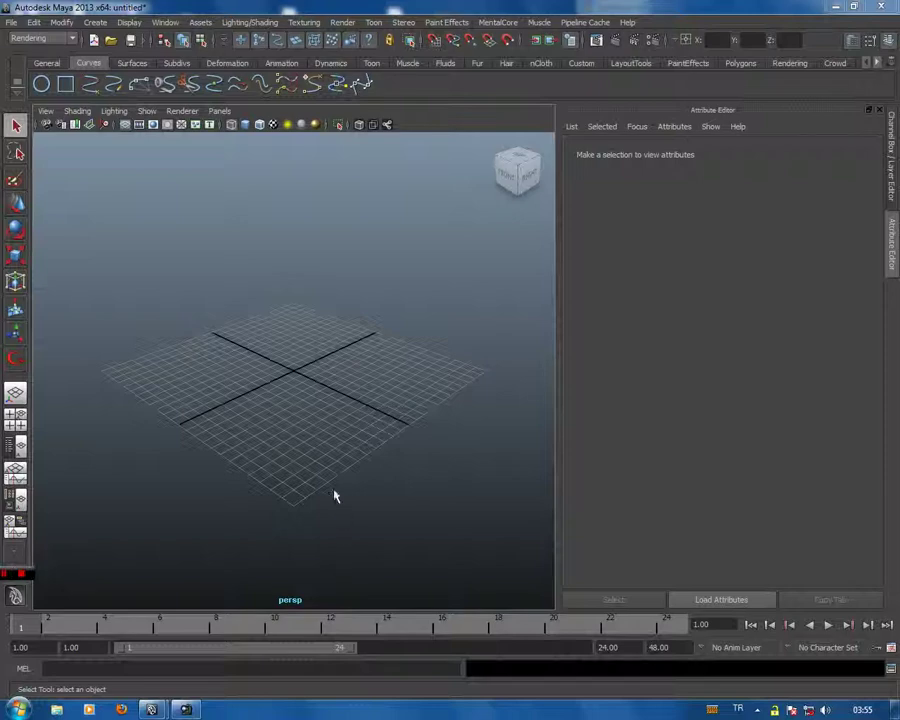
- Show the Channel Box in place of the Attribute Editor and display the Custom shelf
mouse_move(354, 446)
middle_mouse_down("alt")
mouse_move(400, 430)
mouse_move(370, 412)
middle_mouse_up("alt")
key("ctrl+a")
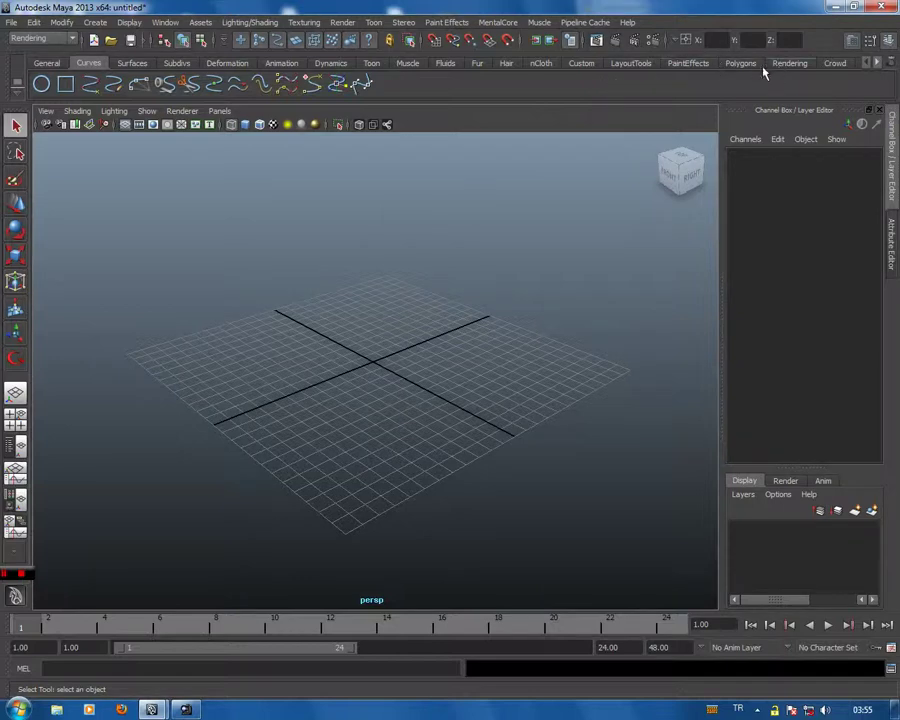
left_click(582, 63)
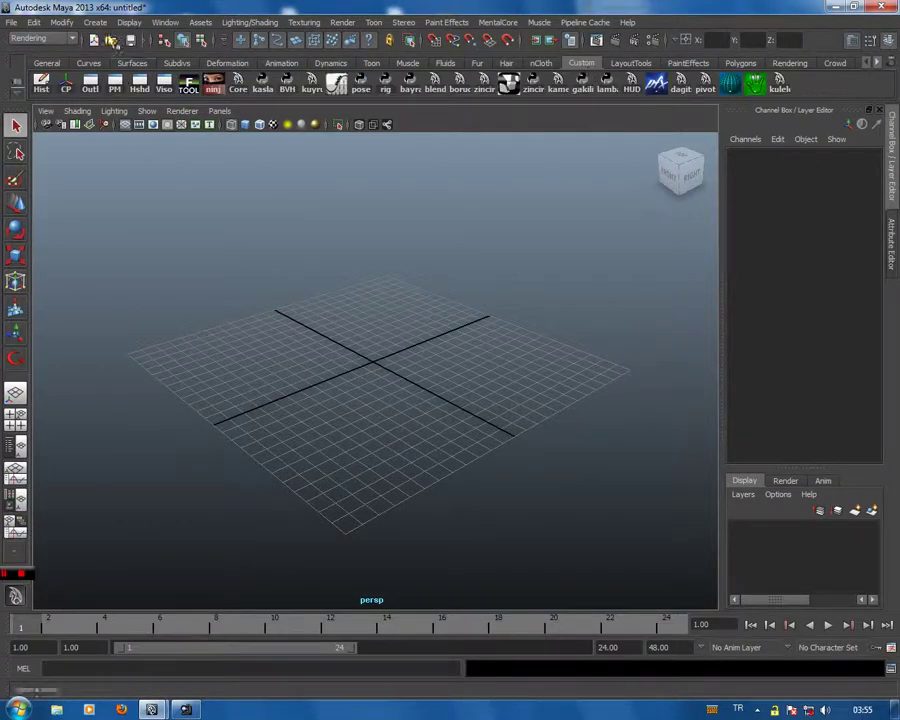
- Open Window > Settings/Preferences to reach the Plug-in Manager entry
left_click(124, 22)
left_click(128, 21)
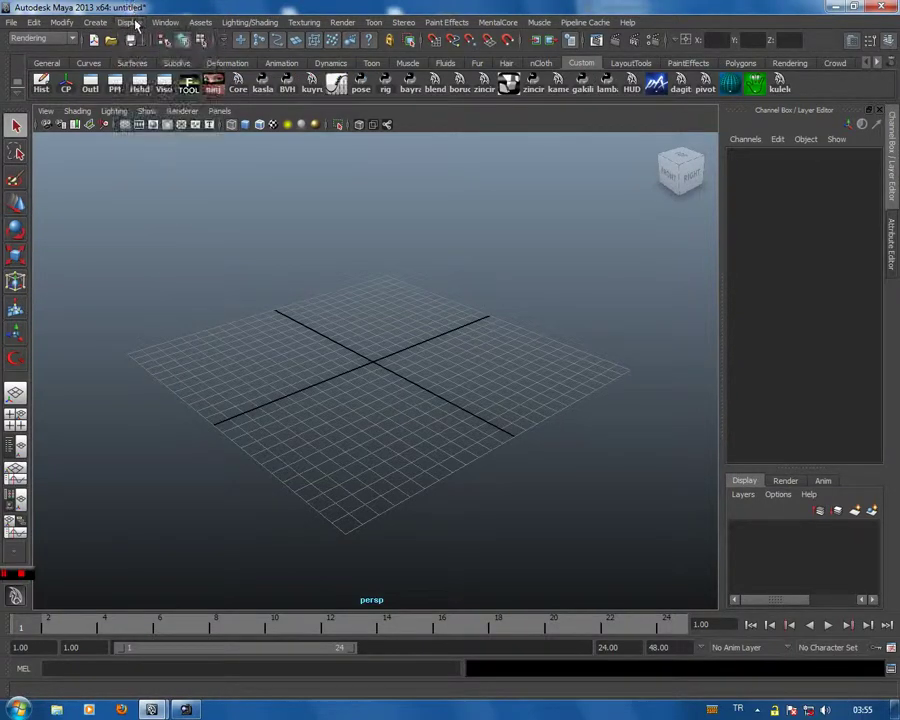
left_click(165, 22)
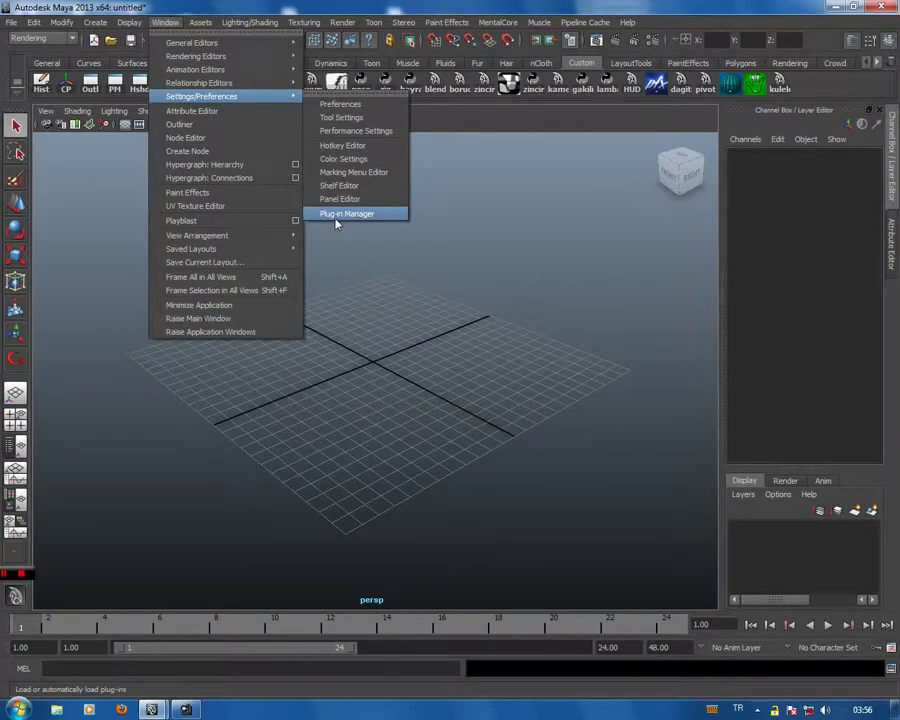
- Bring up the Plug-in Manager and scroll to the MayaBonusTools2013 plug-ins
left_click(338, 214)
left_click_drag(203, 15, 147, 10)
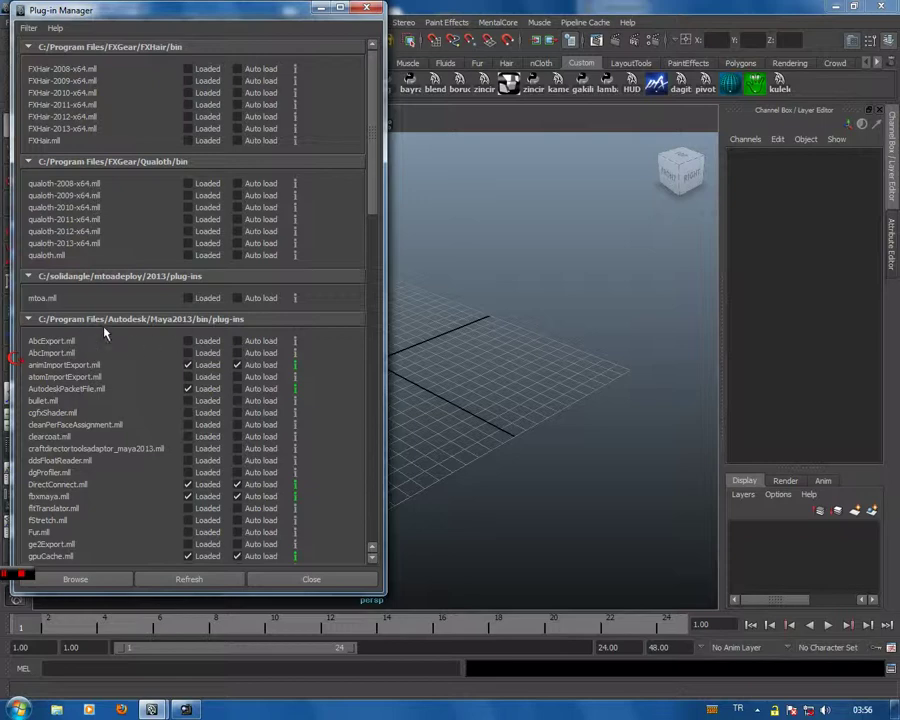
left_click_drag(380, 243, 384, 458)
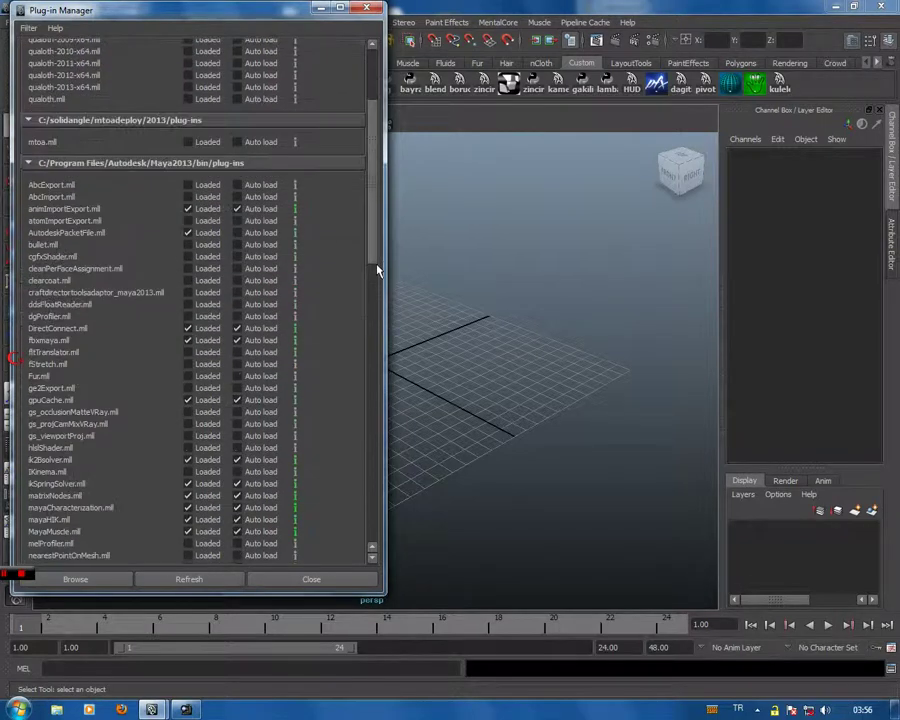
scroll(125, 233, "down", 3)
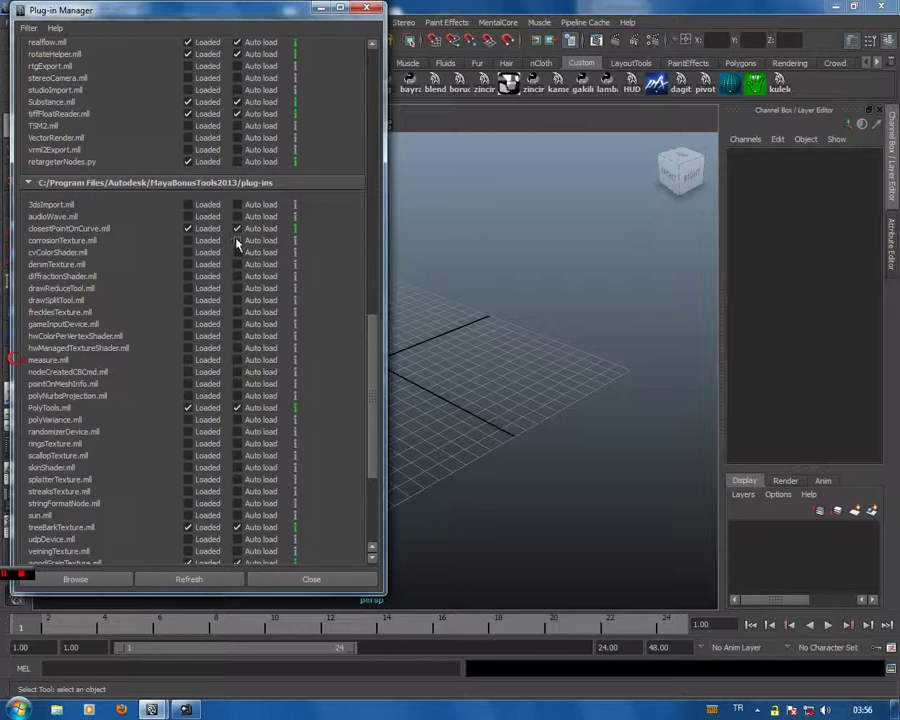
- Confirm closestPointOnCurve.mll is Loaded and Auto load, then launch chi_awesomeRC
key("alt+Tab")
left_click_drag(596, 189, 443, 174)
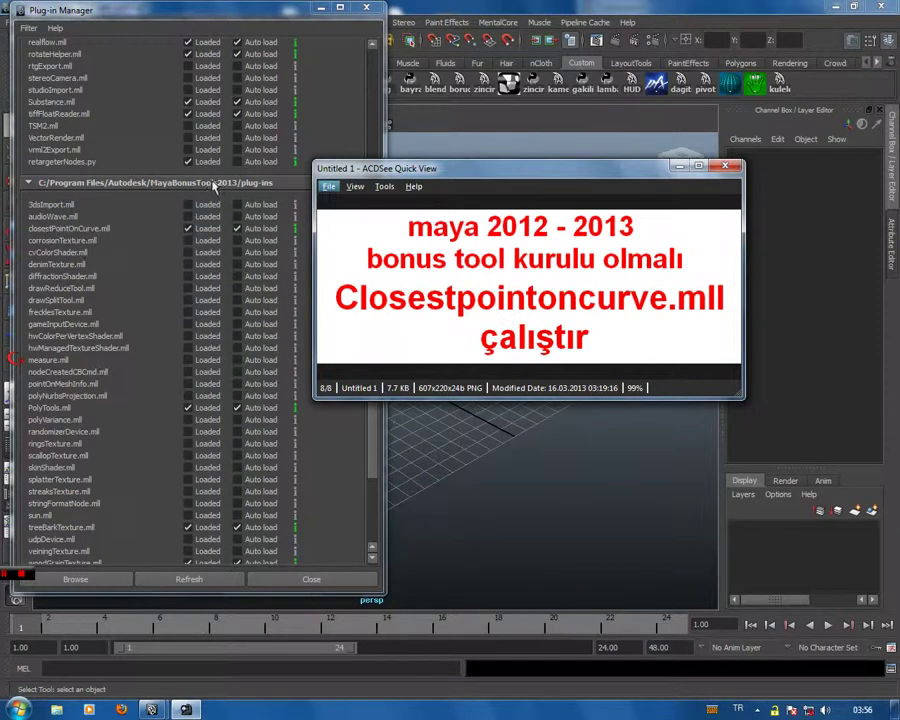
left_click(727, 170)
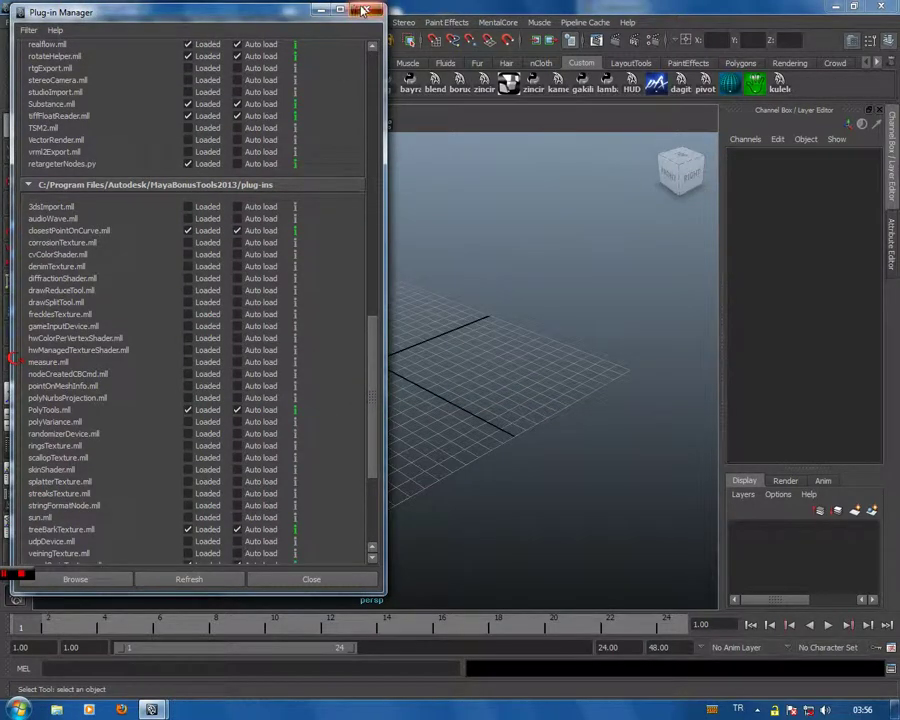
left_click(364, 10)
left_click(338, 85)
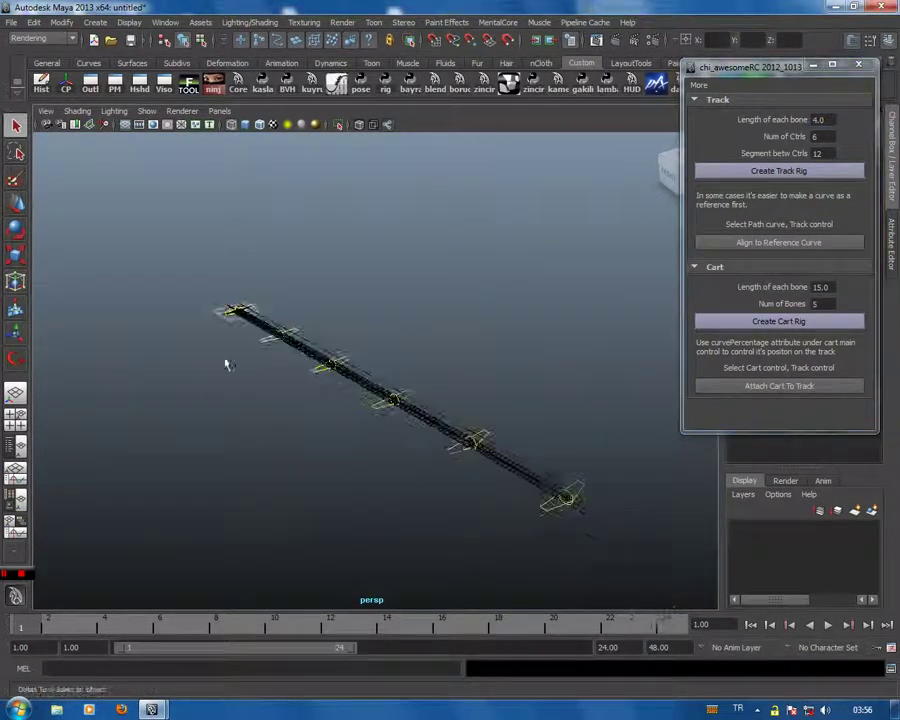
- Angle the view on the new straight track rig and choose the EP Curve Tool
mouse_move(228, 365)
left_mouse_down("alt")
mouse_move(470, 436)
mouse_move(410, 420)
mouse_move(465, 412)
left_mouse_up("alt")
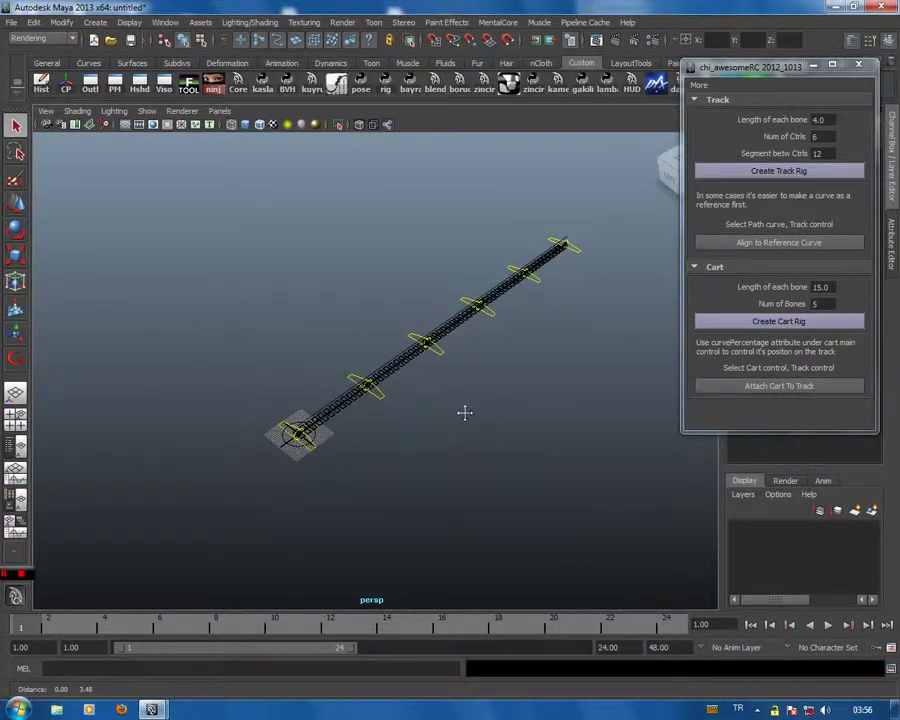
left_click(99, 63)
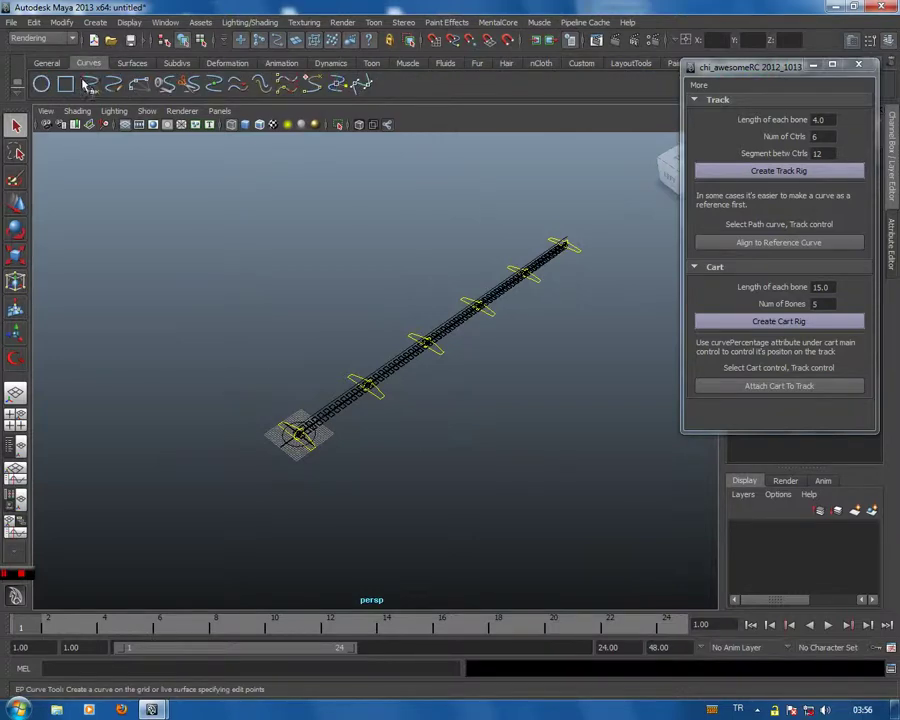
left_click(114, 84)
mouse_move(239, 183)
left_mouse_down("alt")
mouse_move(311, 287)
mouse_move(502, 285)
mouse_move(463, 276)
left_mouse_up("alt")
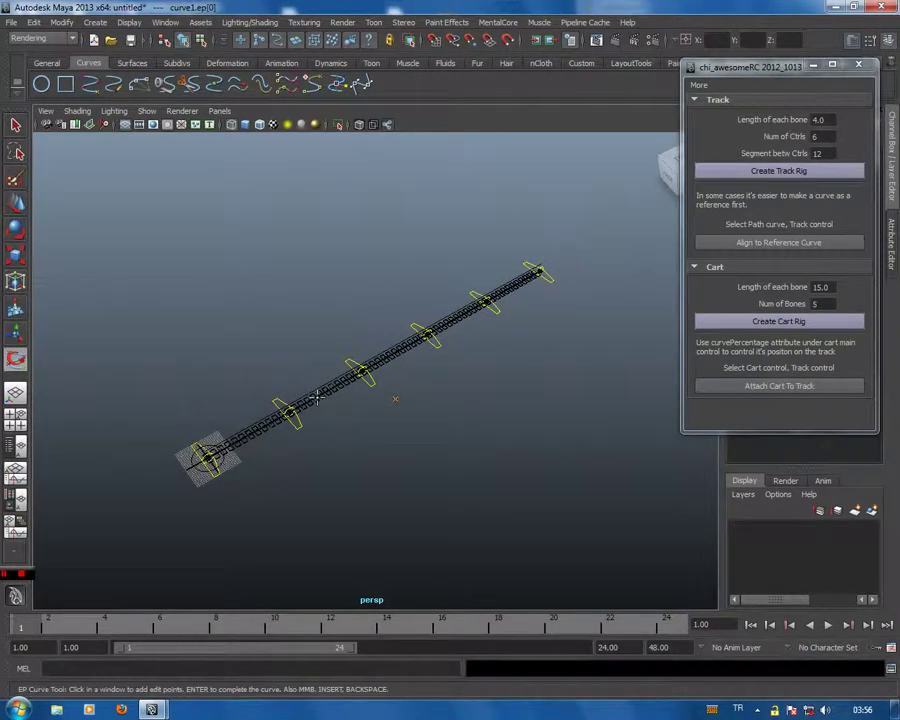
- Undo the started EP curve and frame the track rig in the top view
key("ctrl+z")
key("space")
key("space")
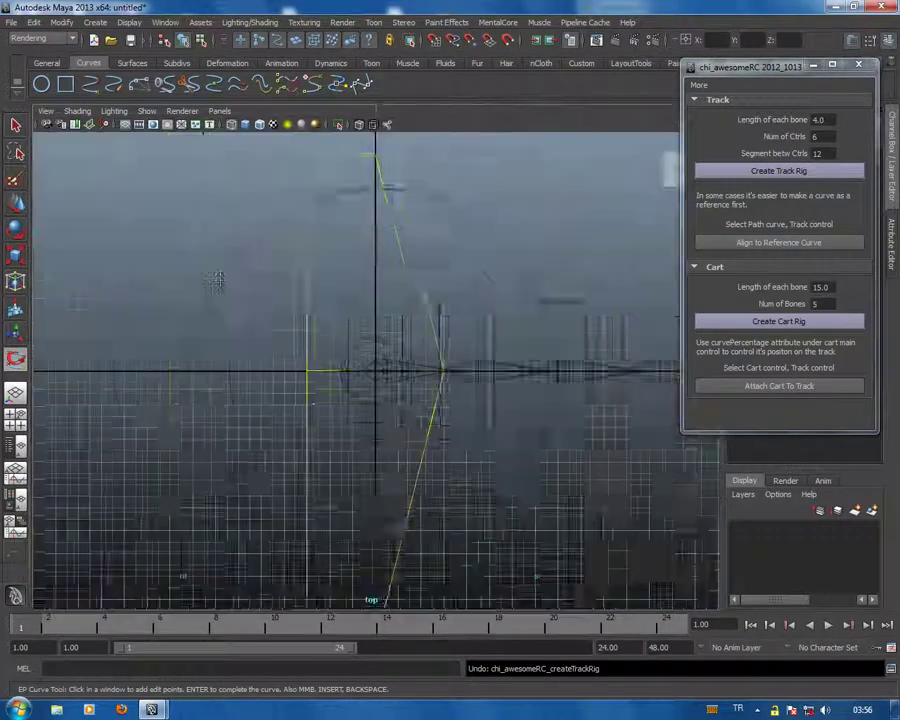
scroll(370, 370, "down", 3)
middle_click_drag(274, 301, 60, 262, "alt")
scroll(204, 316, "down", 2)
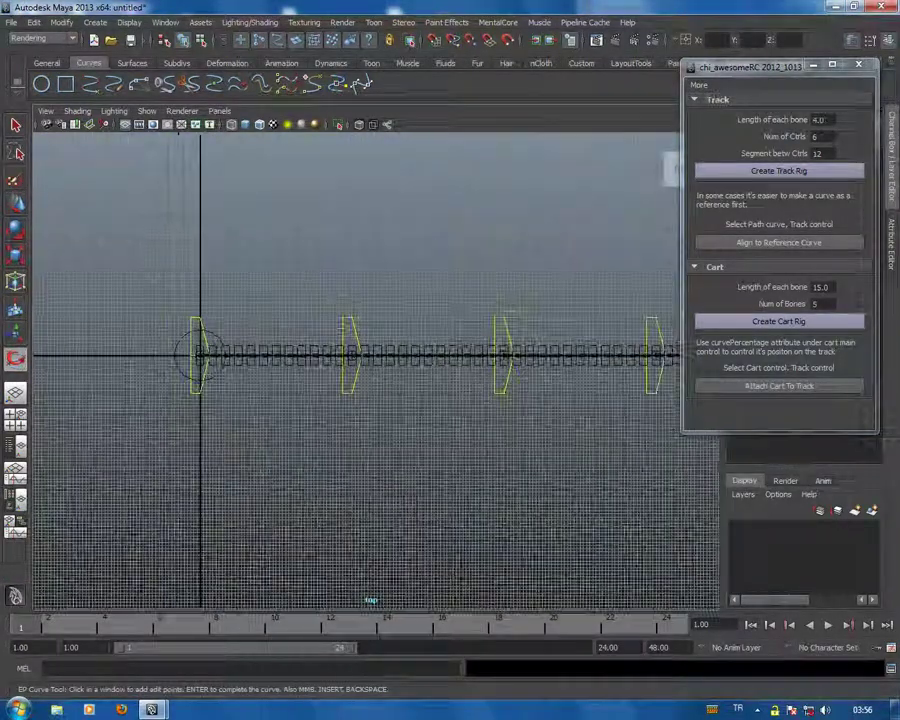
scroll(250, 322, "up", 1)
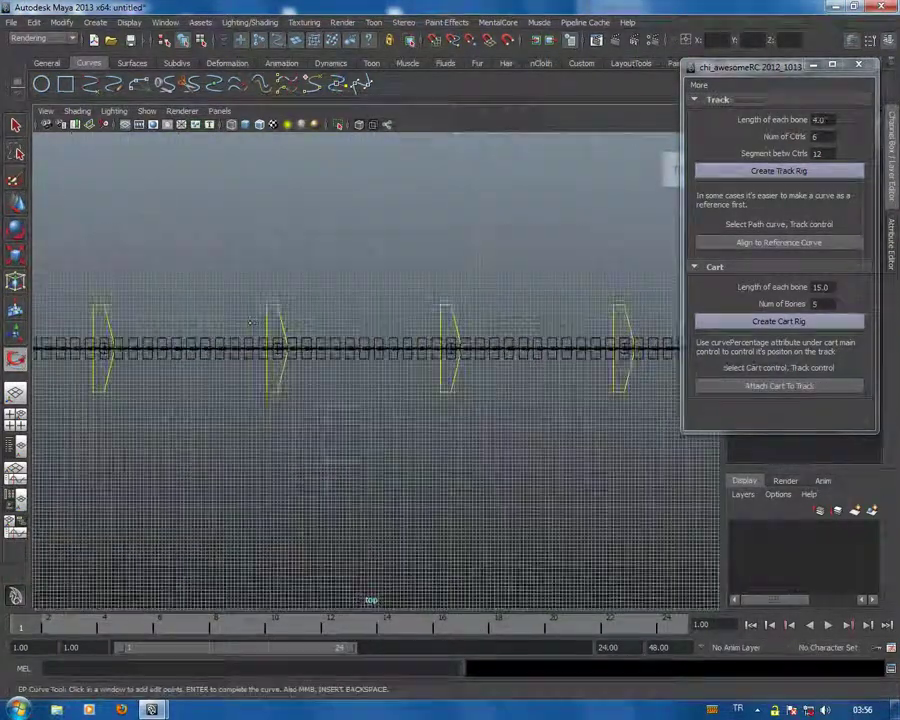
scroll(262, 330, "down", 3)
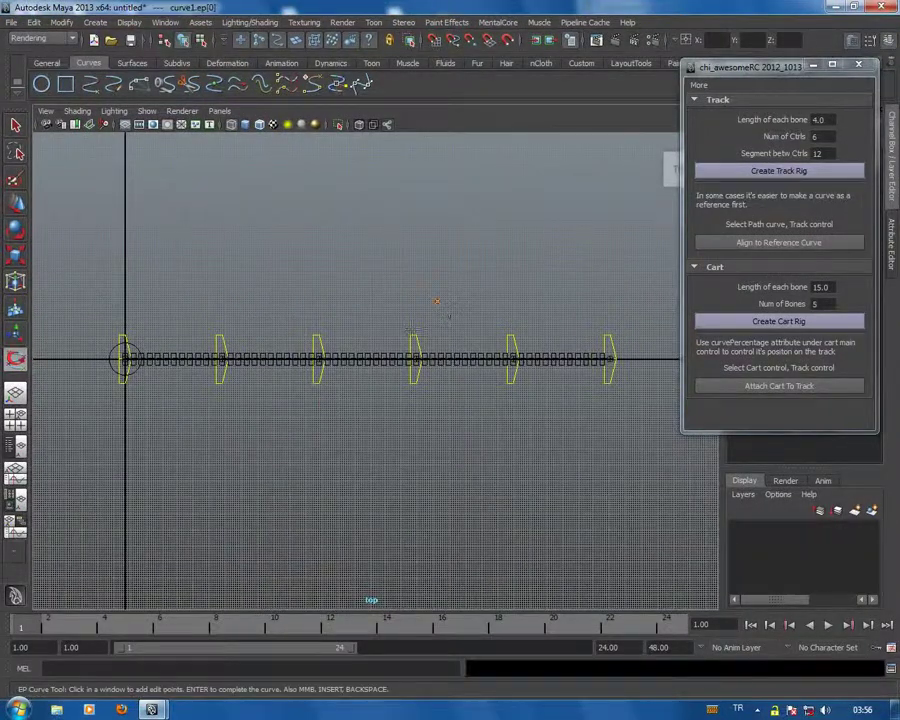
key("ctrl+z")
key("ctrl+z")
- Draw a wavy pencil curve, curve1, weaving back and forth across the track
left_click(112, 86)
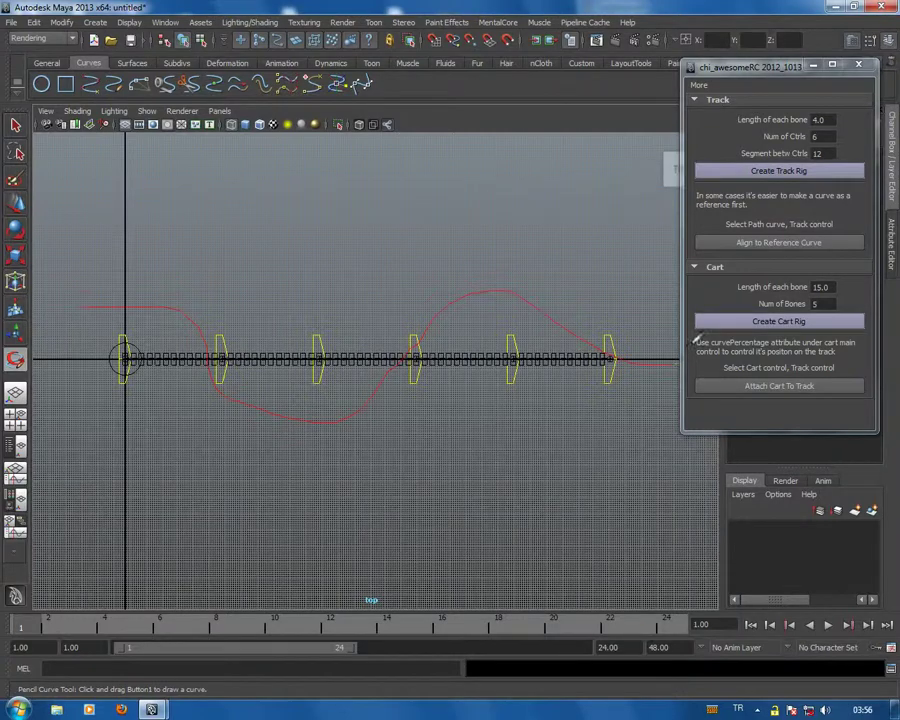
left_click_drag(697, 341, 697, 341)
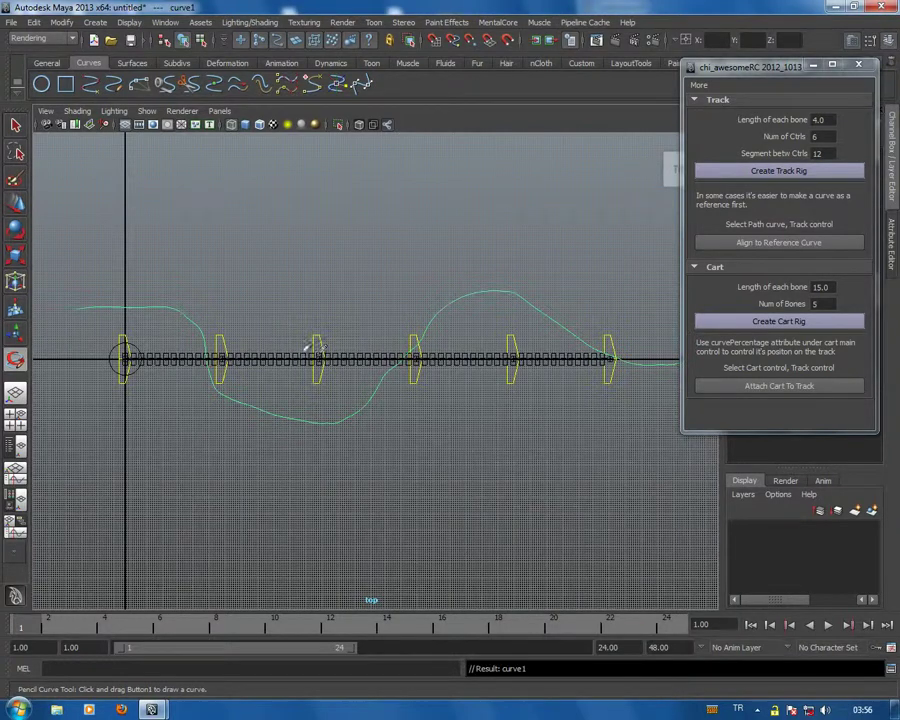
left_click(16, 125)
- Return to the perspective view and raise the end of the path curve
key("space")
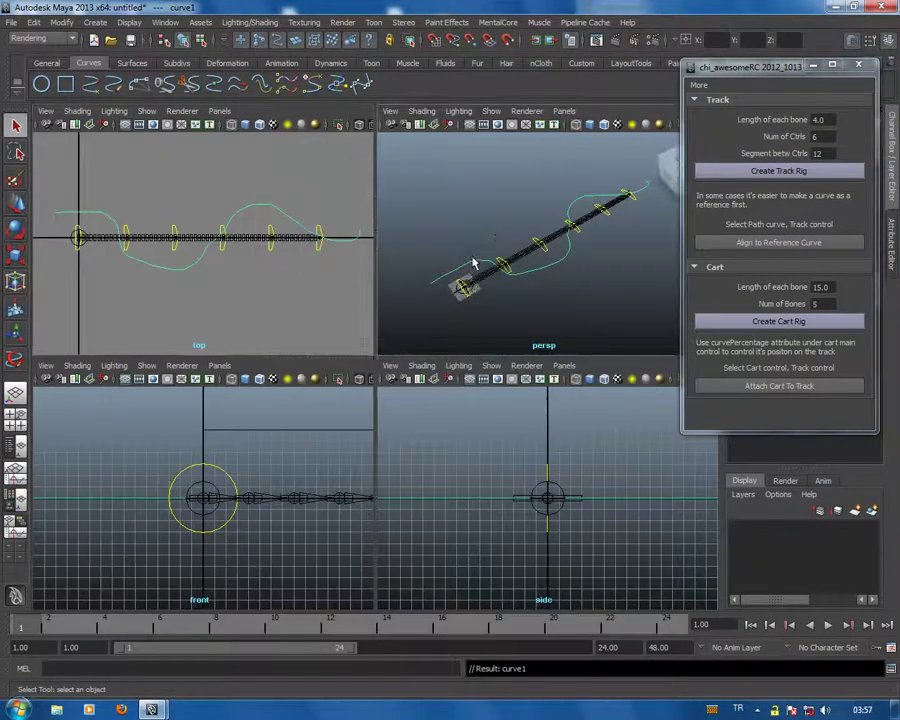
key("space")
mouse_move(318, 298)
left_mouse_down("alt")
mouse_move(346, 268)
mouse_move(333, 287)
left_mouse_up("alt")
key("w")
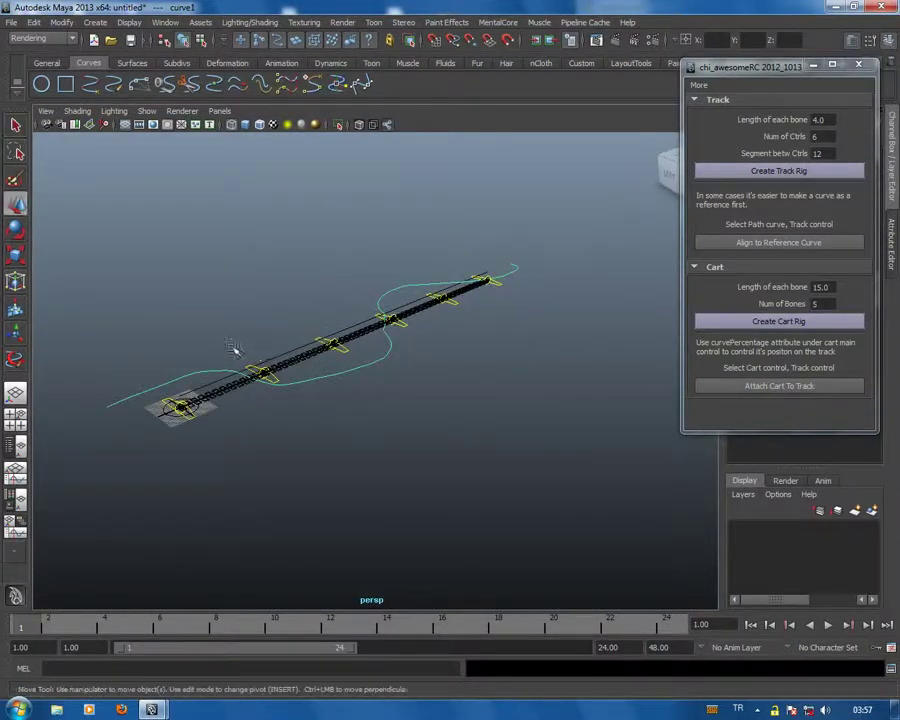
mouse_move(193, 367)
left_mouse_down()
mouse_move(180, 305)
mouse_move(352, 388)
left_mouse_up()
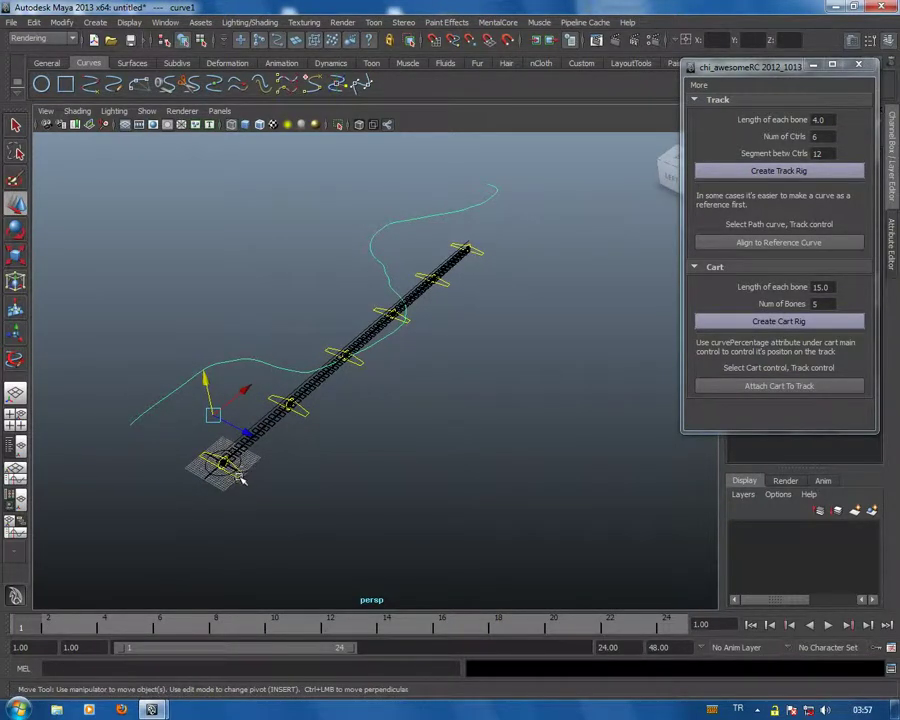
scroll(289, 452, "up", 3)
scroll(300, 450, "up", 3)
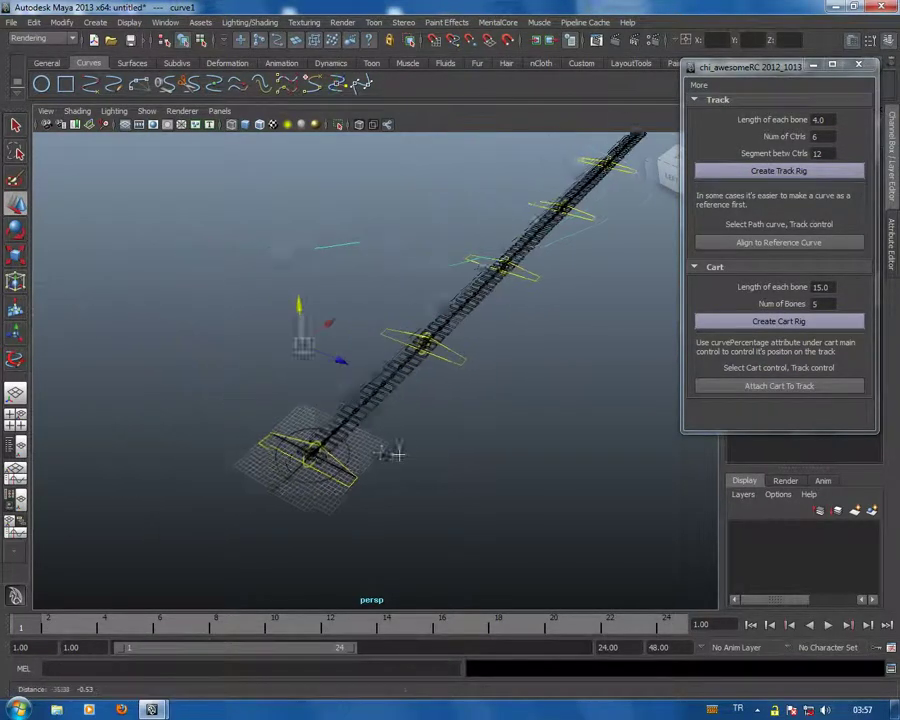
- Select the track's main control and align the track to the reference curve
left_click(345, 472)
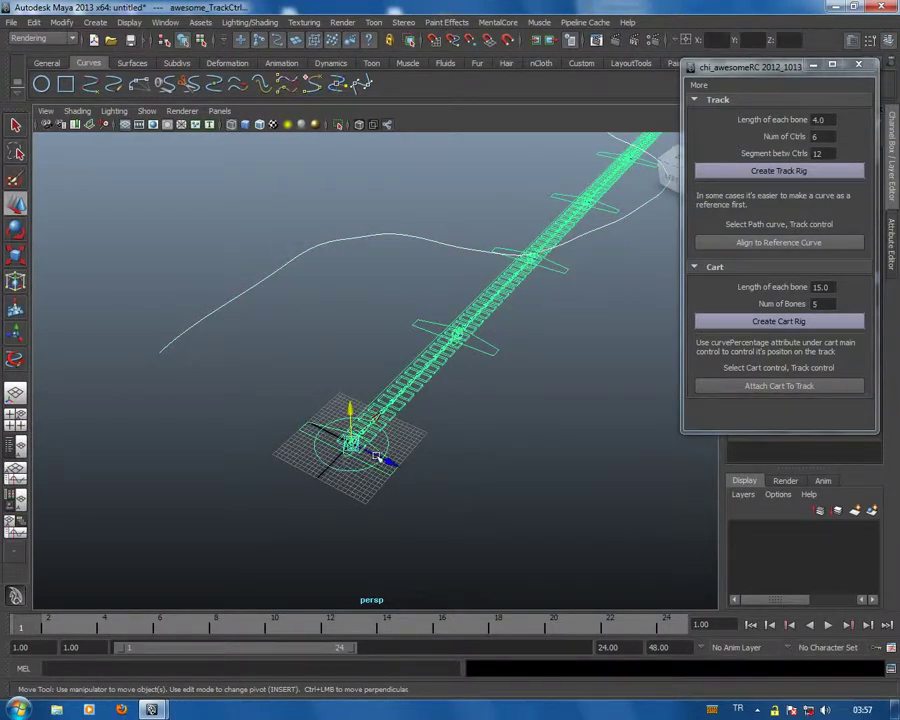
scroll(365, 406, "down", 2)
scroll(330, 480, "down", 2)
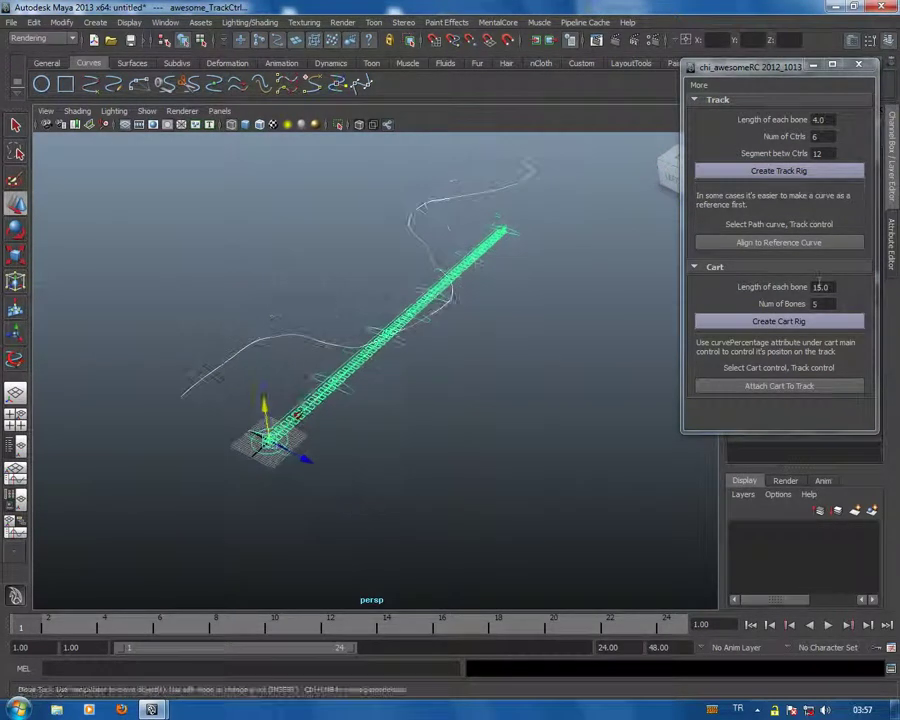
left_click(760, 243)
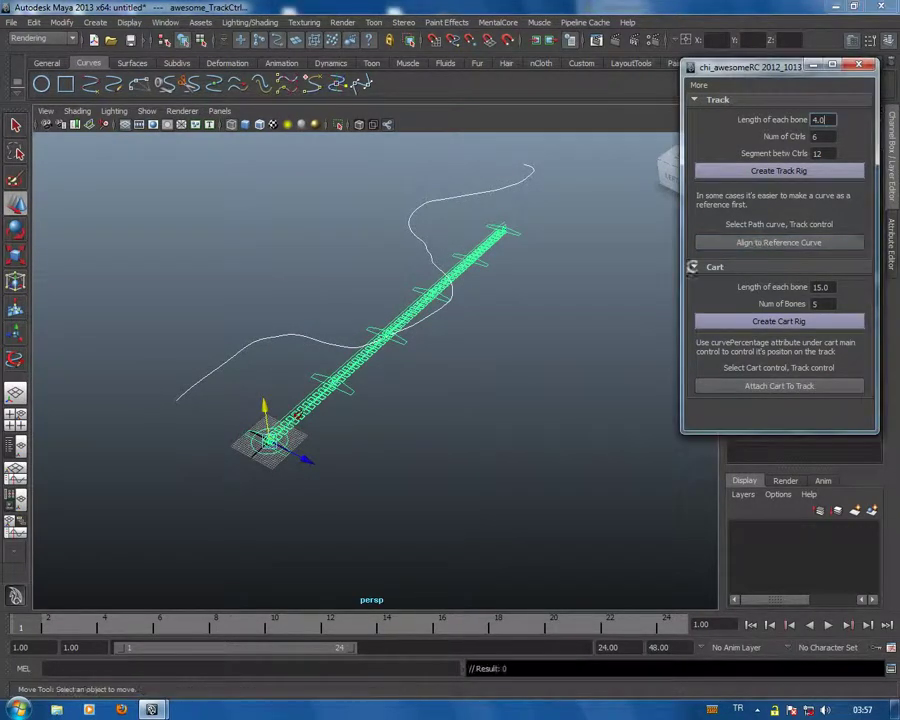
mouse_move(300, 340)
left_mouse_down("alt")
mouse_move(332, 388)
mouse_move(408, 386)
mouse_move(496, 401)
mouse_move(150, 161)
left_mouse_up("alt")
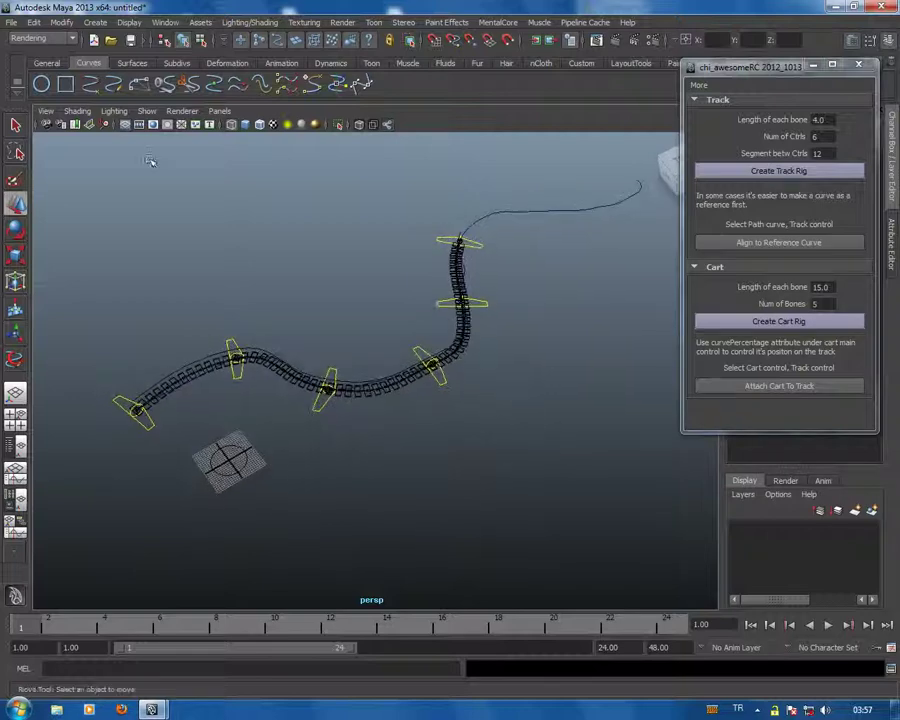
- Raise the middle track control upward to reshape the track's bend
key("q")
left_click(322, 404)
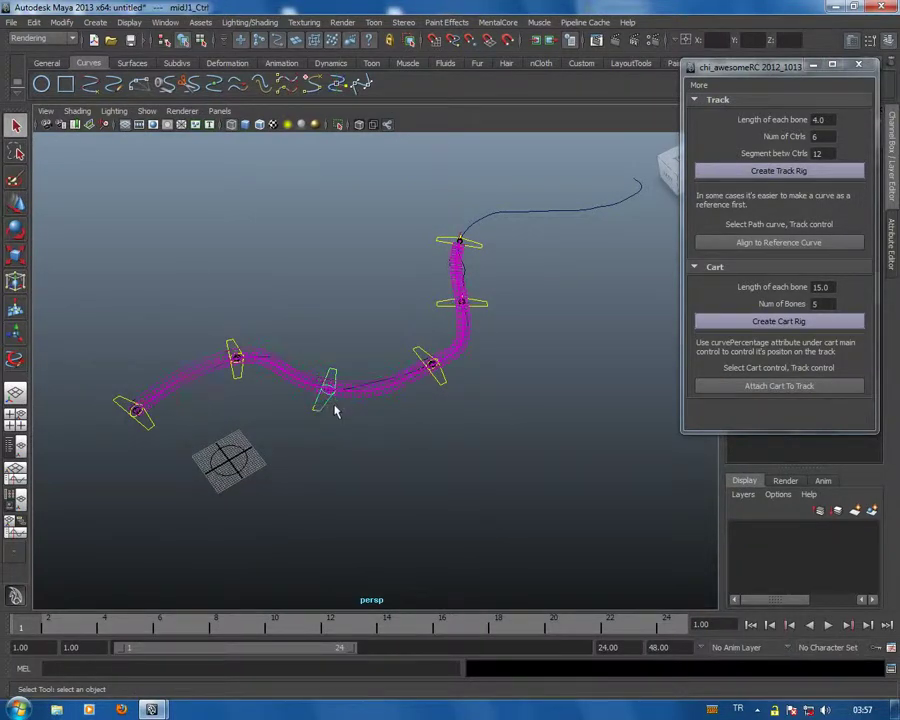
key("e")
key("w")
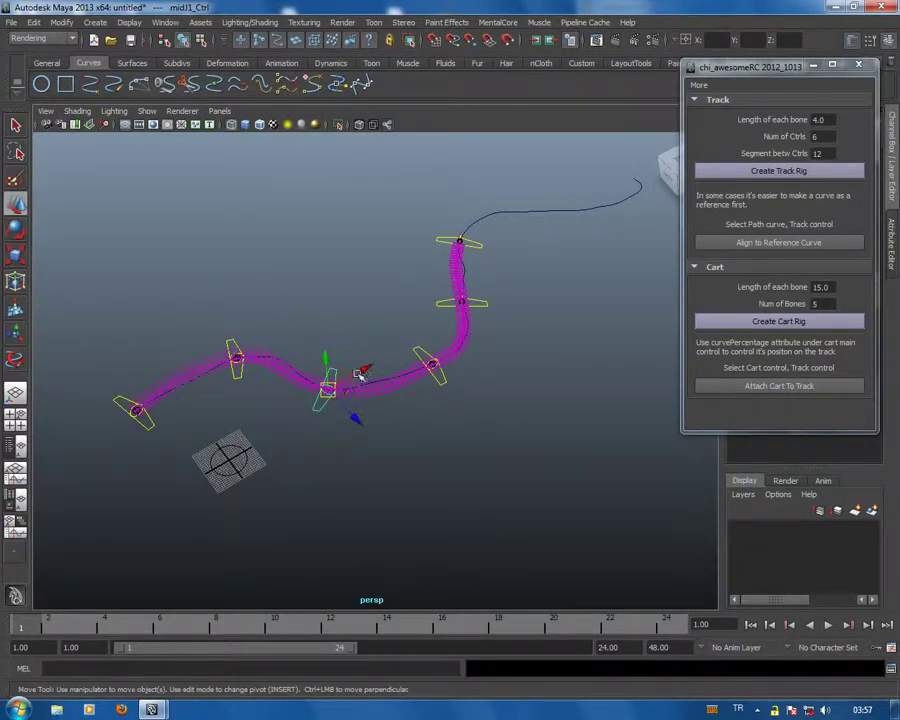
left_click_drag(360, 372, 355, 380)
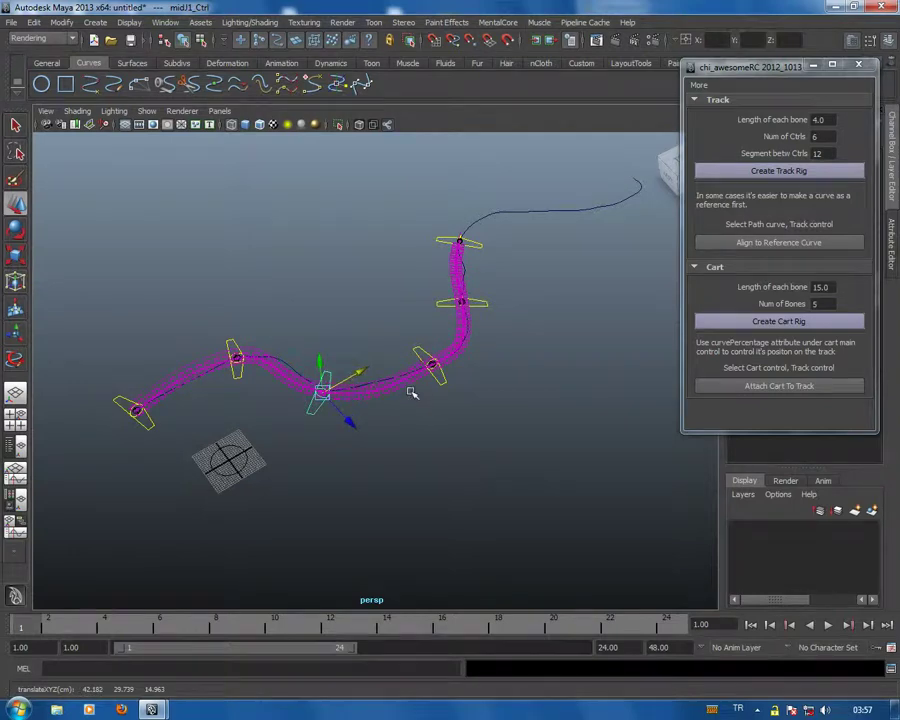
left_click_drag(411, 393, 404, 425, "alt")
key("ctrl+z")
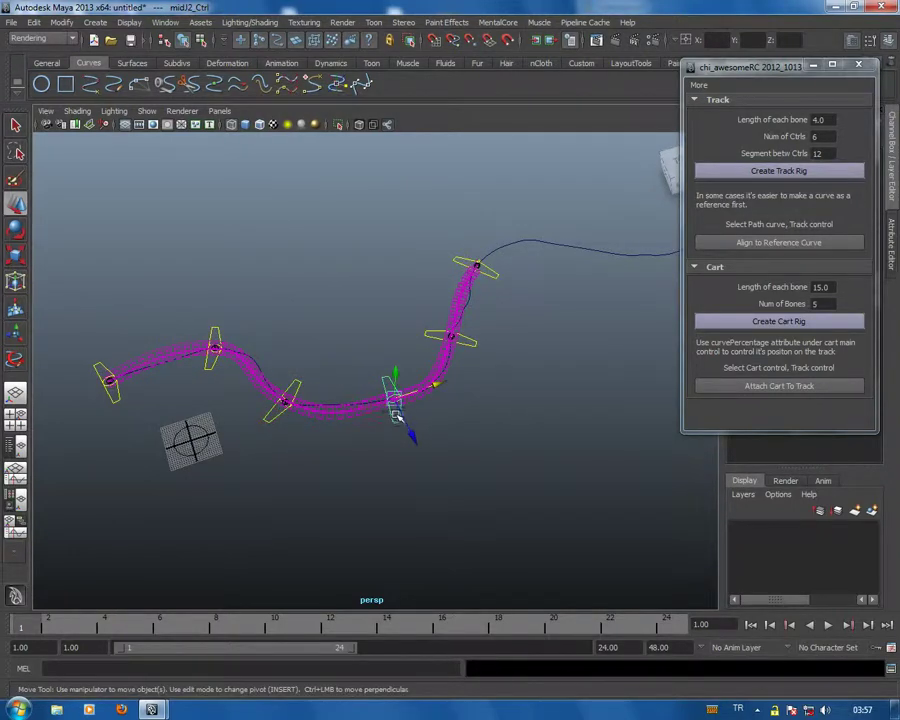
key("e")
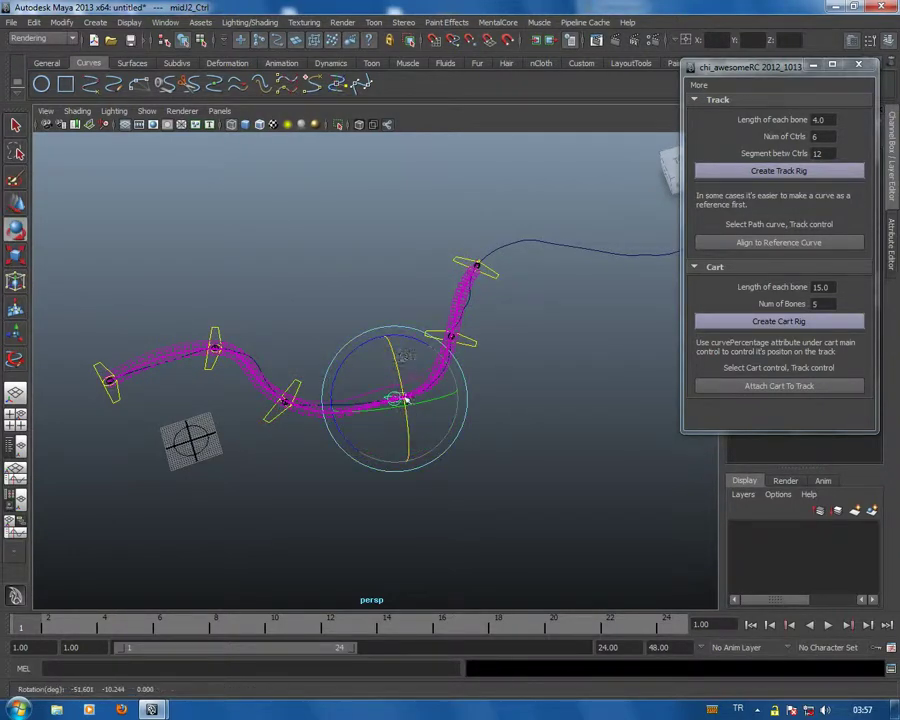
key("w")
left_click_drag(405, 401, 400, 370, "alt")
mouse_move(381, 258)
left_mouse_down()
mouse_move(385, 215)
mouse_move(497, 378)
mouse_move(468, 362)
mouse_move(486, 378)
mouse_move(420, 384)
mouse_move(488, 371)
left_mouse_up()
- Rotate the upper control, midJ3_Ctrl, to twist the track where it rises
left_click(488, 357)
key("e")
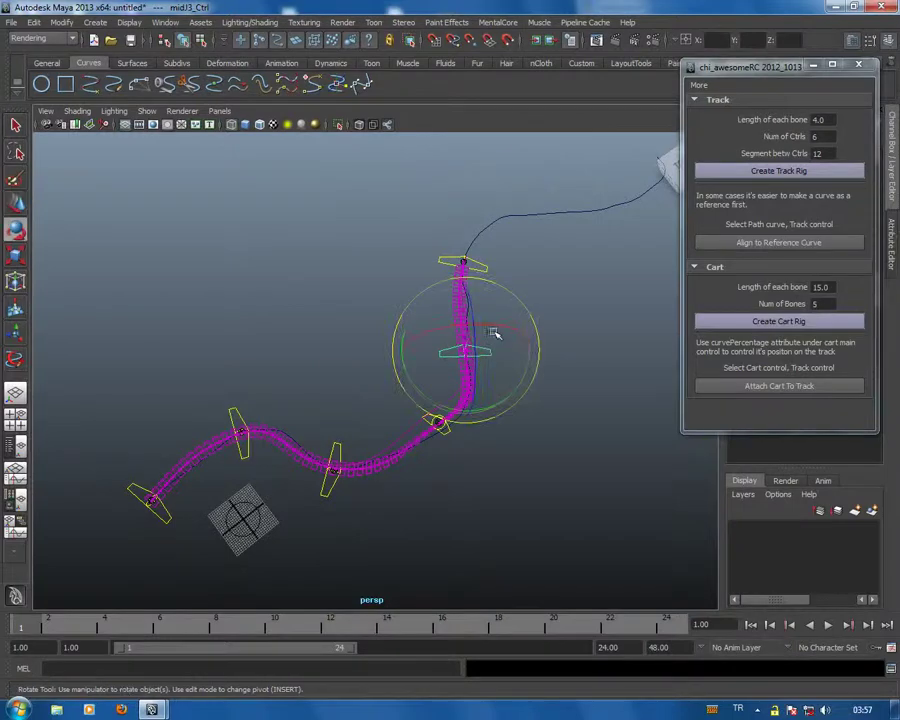
mouse_move(486, 326)
left_mouse_down()
mouse_move(500, 330)
mouse_move(441, 305)
mouse_move(438, 291)
mouse_move(462, 321)
mouse_move(507, 350)
mouse_move(482, 412)
mouse_move(585, 444)
left_mouse_up()
mouse_move(376, 355)
left_mouse_down()
mouse_move(327, 333)
mouse_move(318, 375)
mouse_move(277, 314)
mouse_move(352, 345)
left_mouse_up()
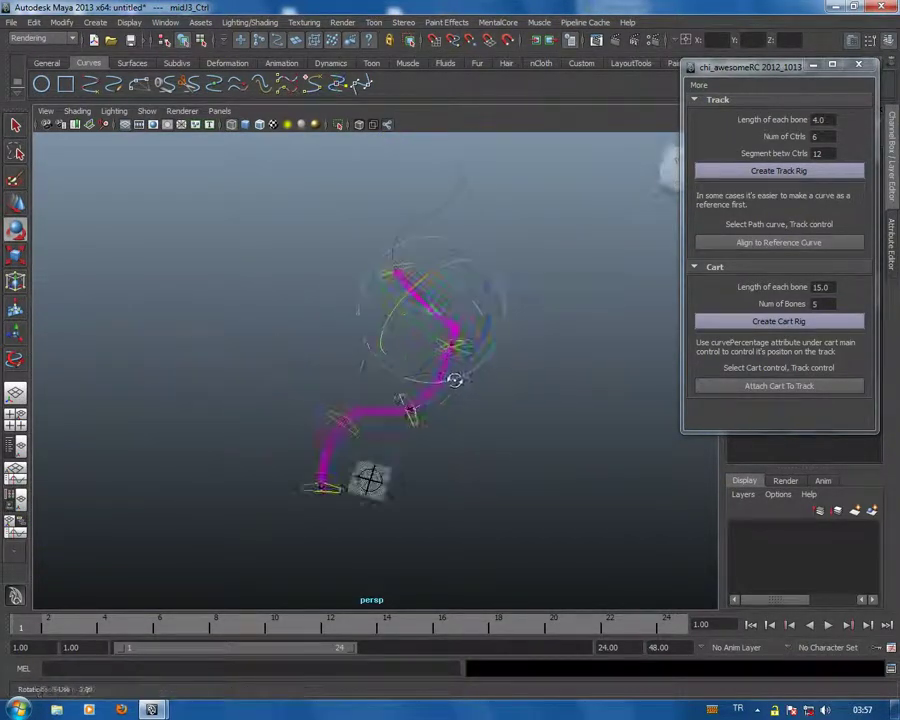
key("q")
mouse_move(340, 404)
right_mouse_down("alt")
mouse_move(385, 425)
mouse_move(402, 390)
right_mouse_up("alt")
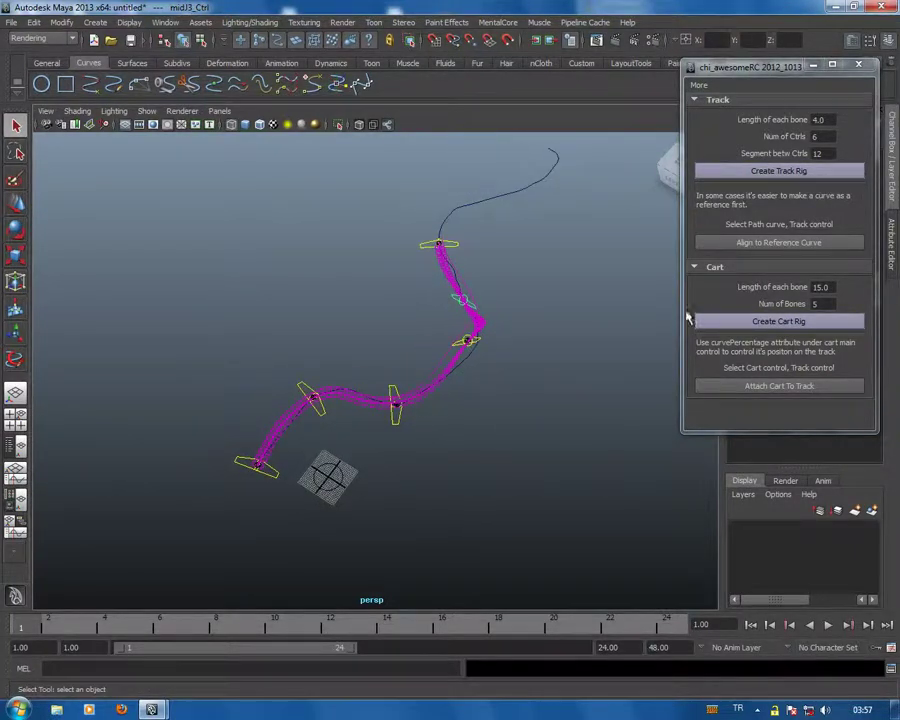
- Create the five-box cart rig and zoom in on its base control
left_click(750, 323)
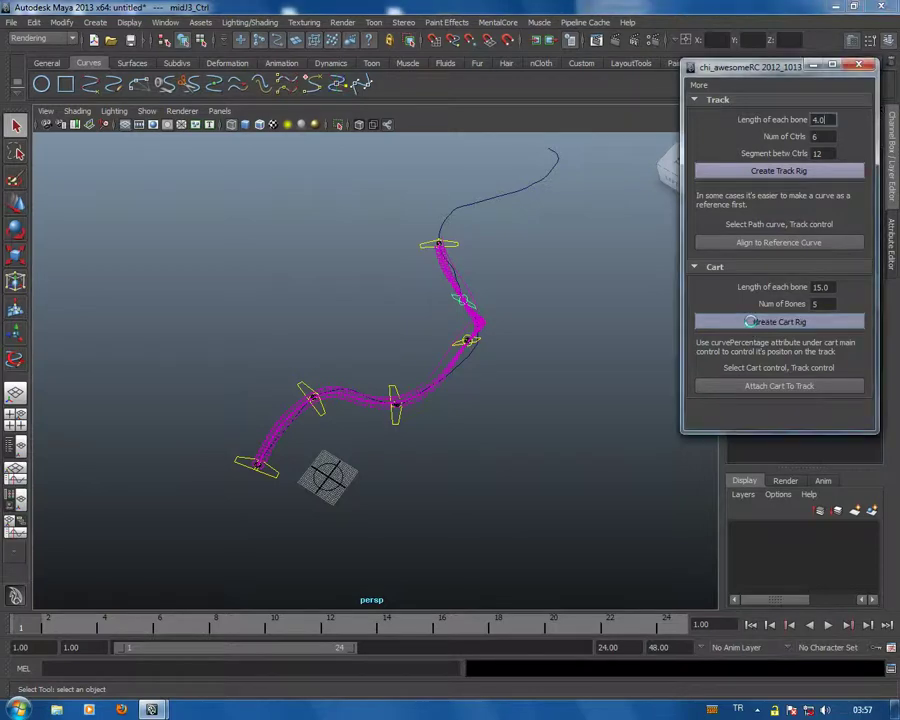
middle_click_drag(378, 472, 386, 481, "alt")
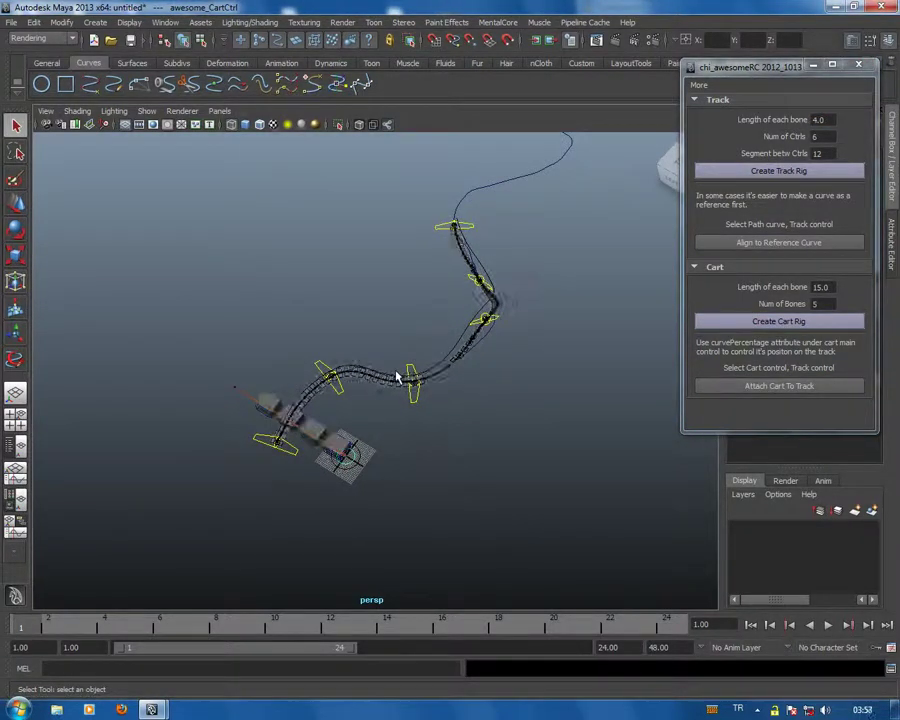
mouse_move(397, 377)
right_mouse_down("alt")
mouse_move(381, 412)
mouse_move(337, 444)
mouse_move(366, 392)
mouse_move(361, 416)
mouse_move(320, 426)
mouse_move(326, 434)
mouse_move(312, 443)
right_mouse_up("alt")
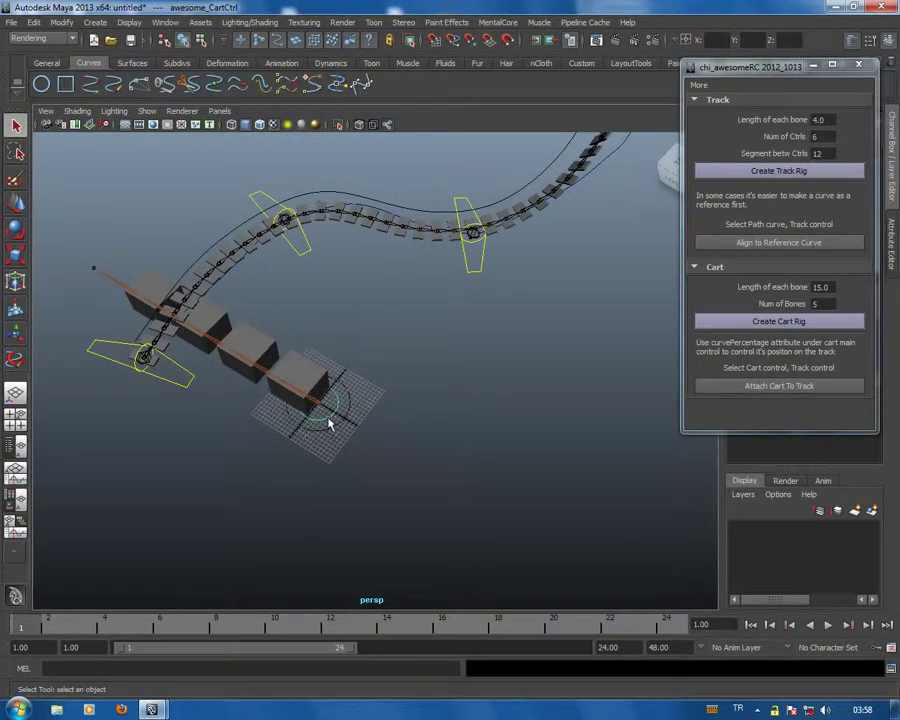
mouse_move(370, 450)
right_mouse_down("alt")
mouse_move(420, 444)
mouse_move(446, 454)
right_mouse_up("alt")
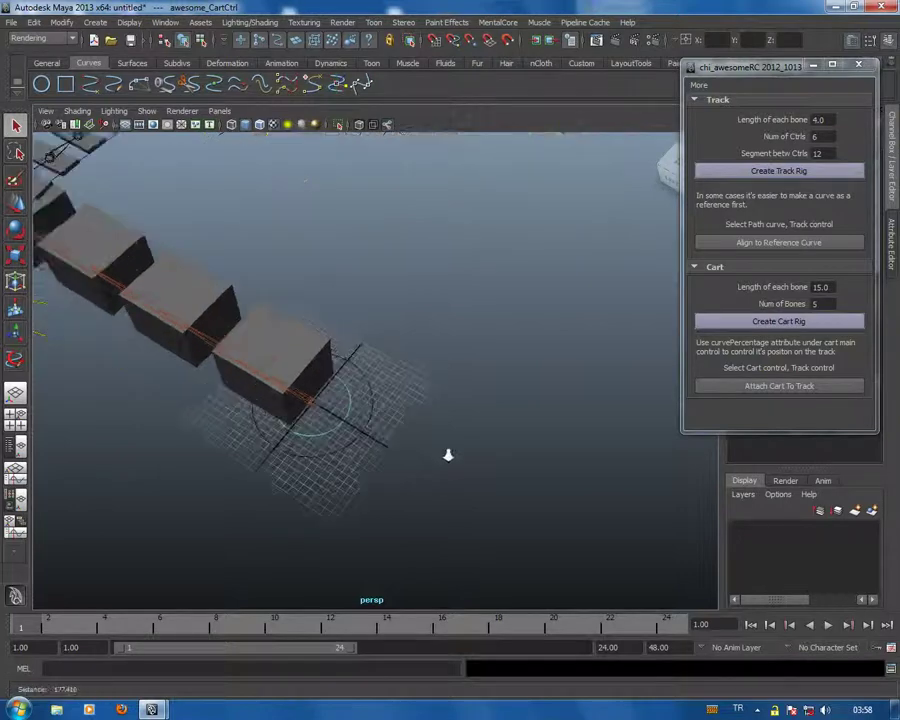
- Attach the cart to the track control and close the chi_awesomeRC window
left_click(338, 457, "shift")
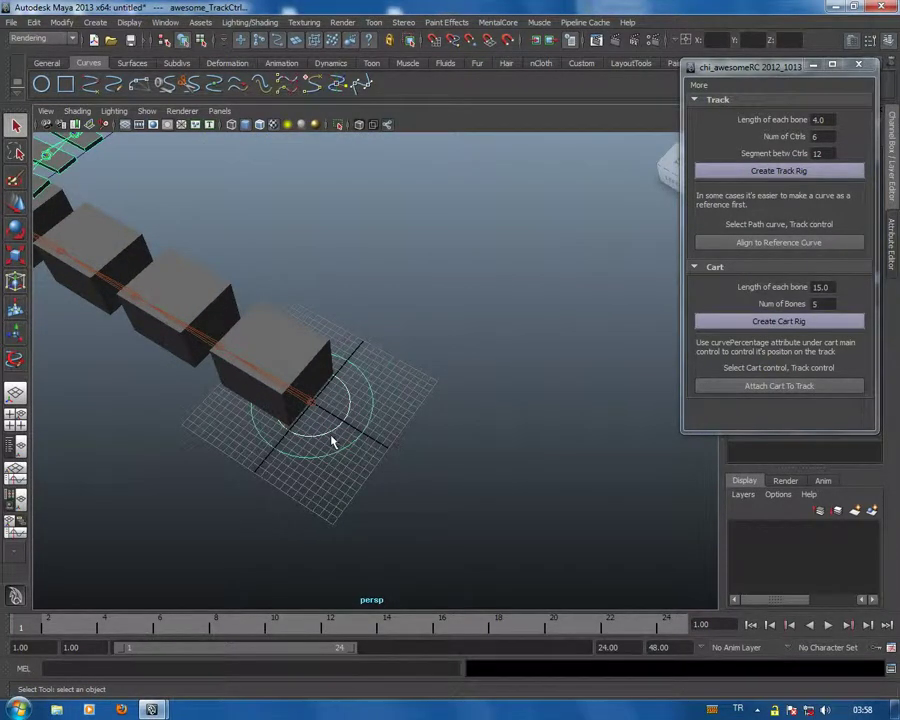
right_click_drag(333, 441, 170, 218, "alt")
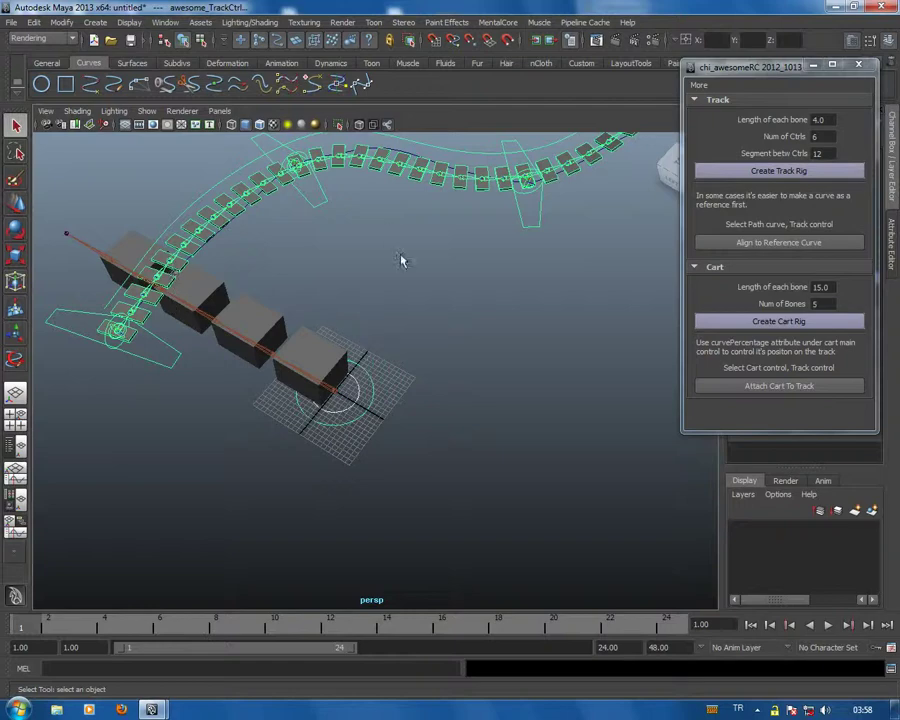
left_click(786, 391)
mouse_move(416, 396)
right_mouse_down("alt")
mouse_move(360, 372)
mouse_move(296, 452)
mouse_move(408, 479)
mouse_move(440, 470)
right_mouse_up("alt")
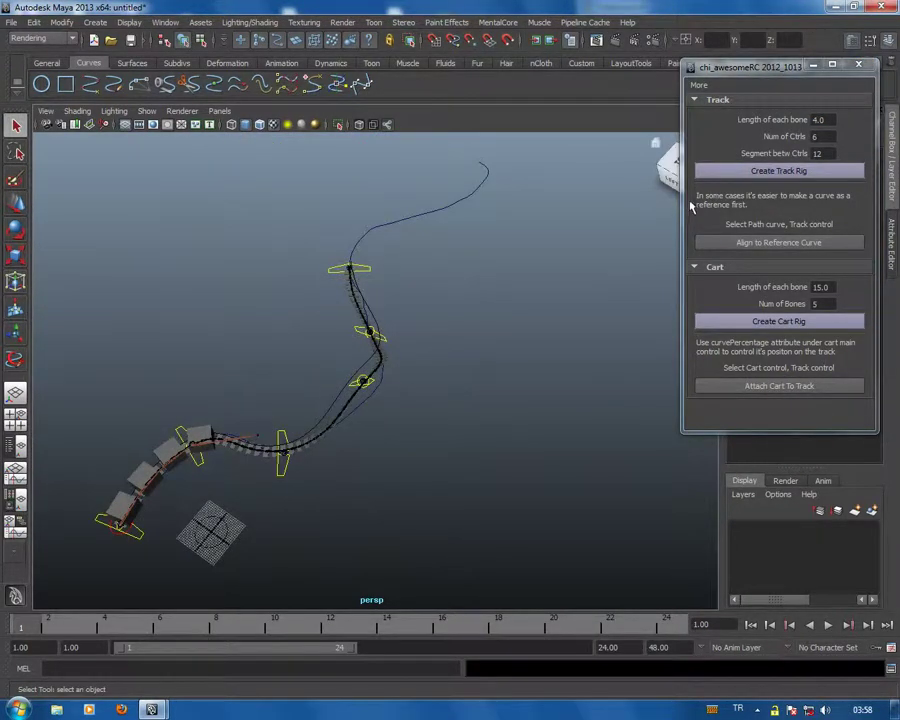
left_click(858, 65)
- Play and stop the animation, then scrub frames to watch the cart move
mouse_move(354, 442)
left_mouse_down("alt")
mouse_move(306, 442)
mouse_move(176, 557)
left_mouse_up("alt")
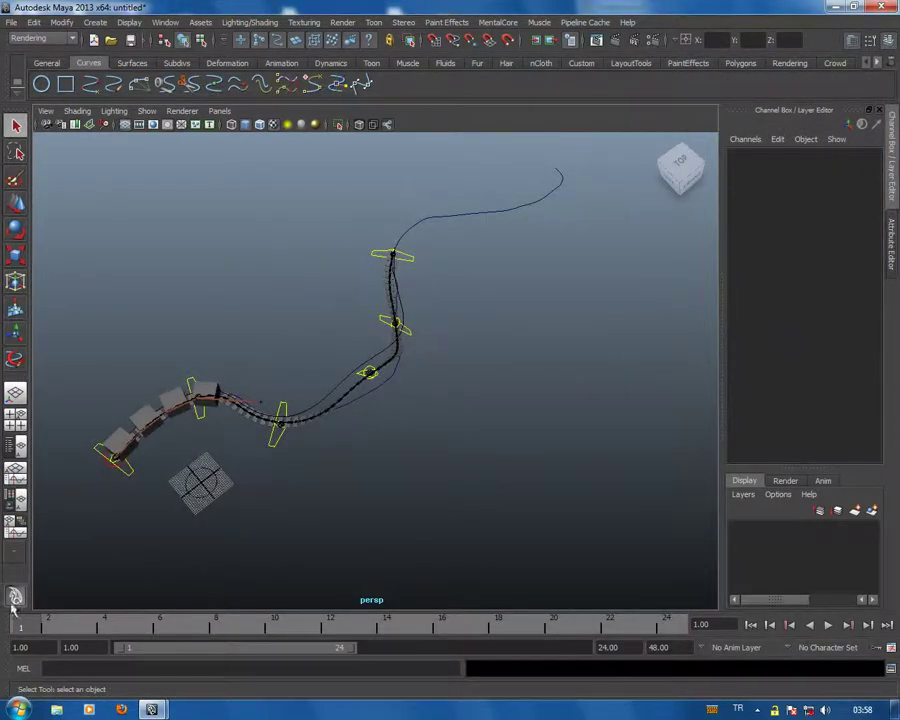
key("alt+v")
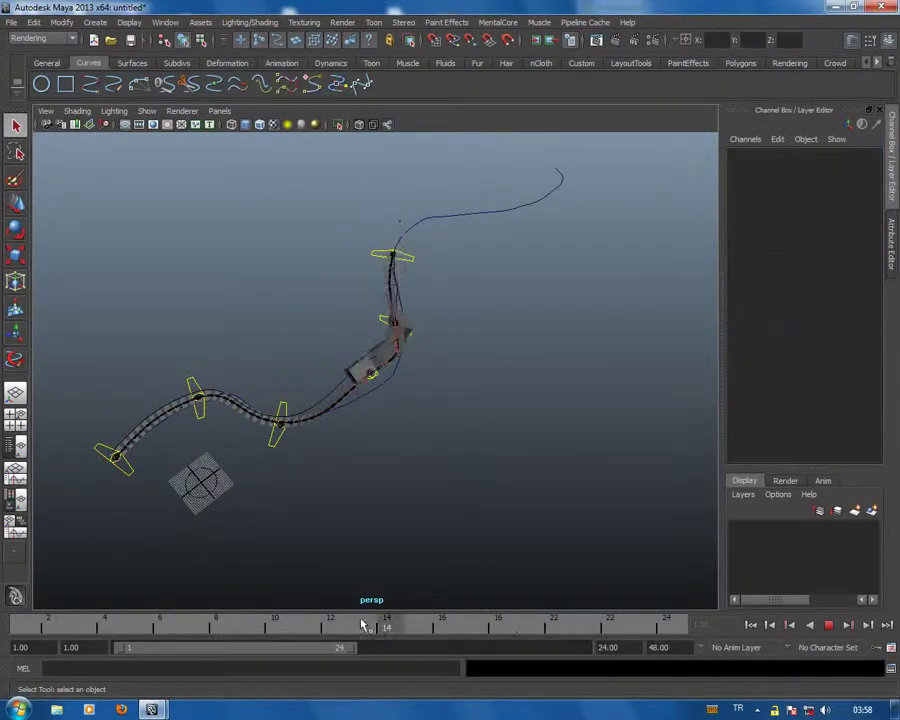
key("alt+v")
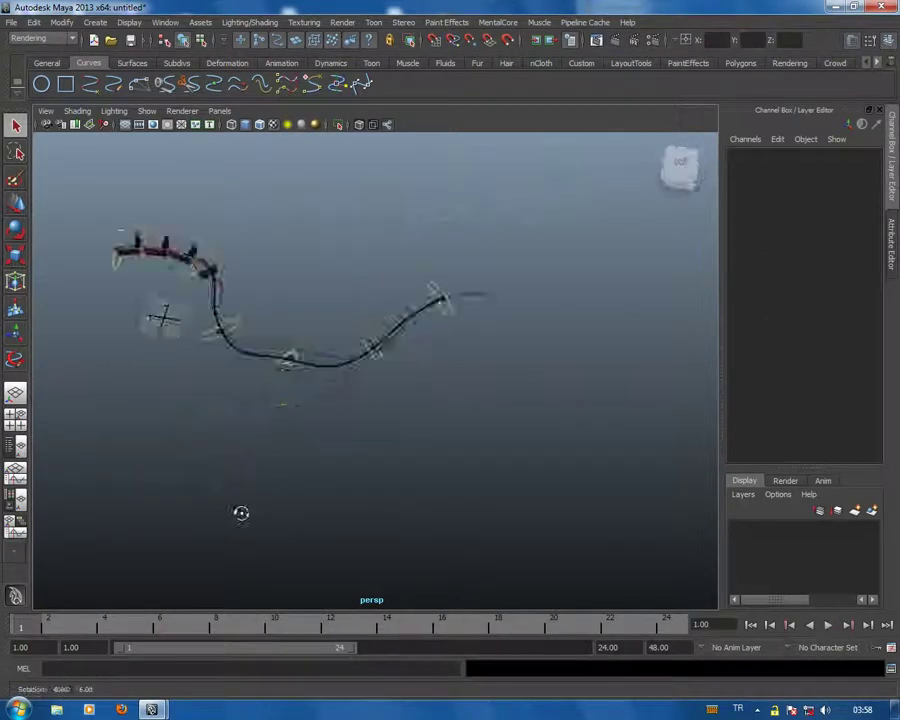
mouse_move(238, 508)
left_mouse_down("alt")
mouse_move(462, 536)
mouse_move(400, 548)
left_mouse_up("alt")
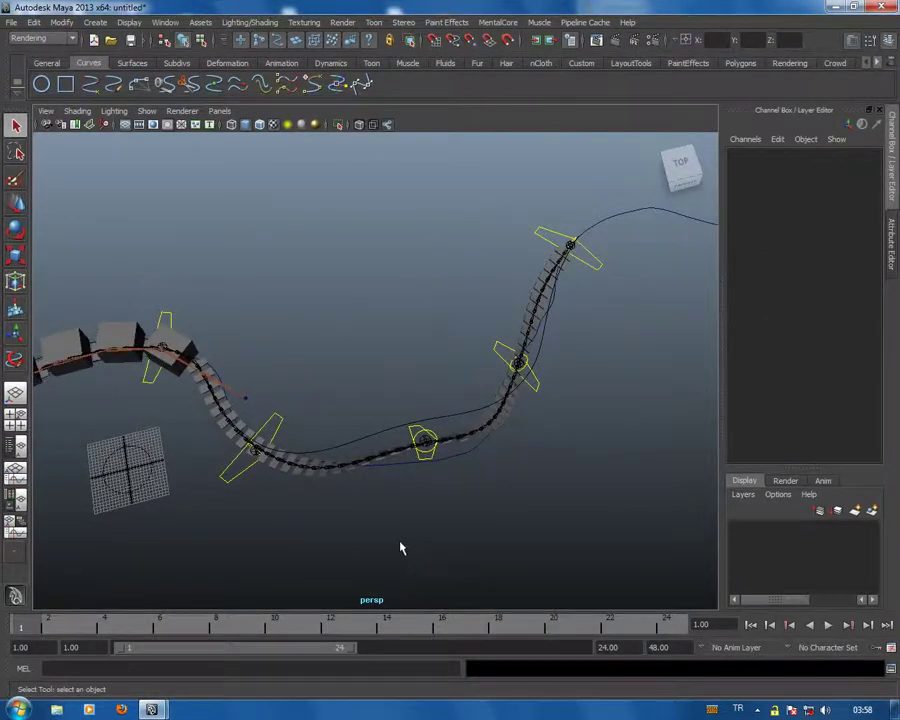
mouse_move(43, 635)
left_mouse_down()
mouse_move(603, 635)
mouse_move(8, 634)
mouse_move(580, 630)
mouse_move(76, 628)
left_mouse_up()
- Replay the animation from a closer view and scrub back to frame 2
mouse_move(490, 540)
left_mouse_down("alt")
mouse_move(215, 516)
mouse_move(237, 494)
mouse_move(301, 581)
left_mouse_up("alt")
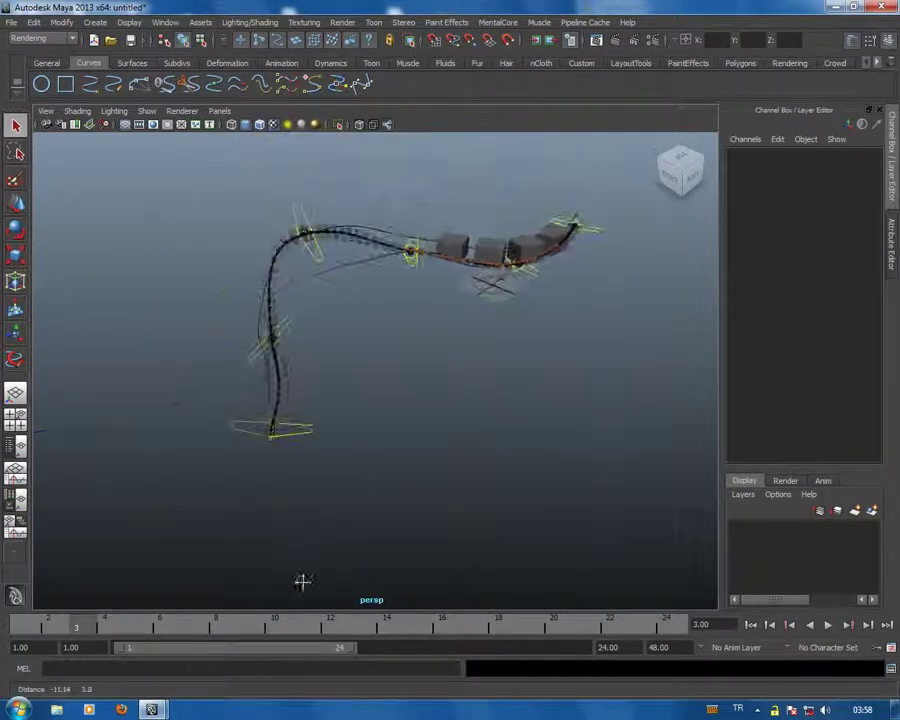
right_click_drag(301, 581, 433, 572, "alt")
left_click_drag(433, 572, 412, 535, "alt")
key("alt+v")
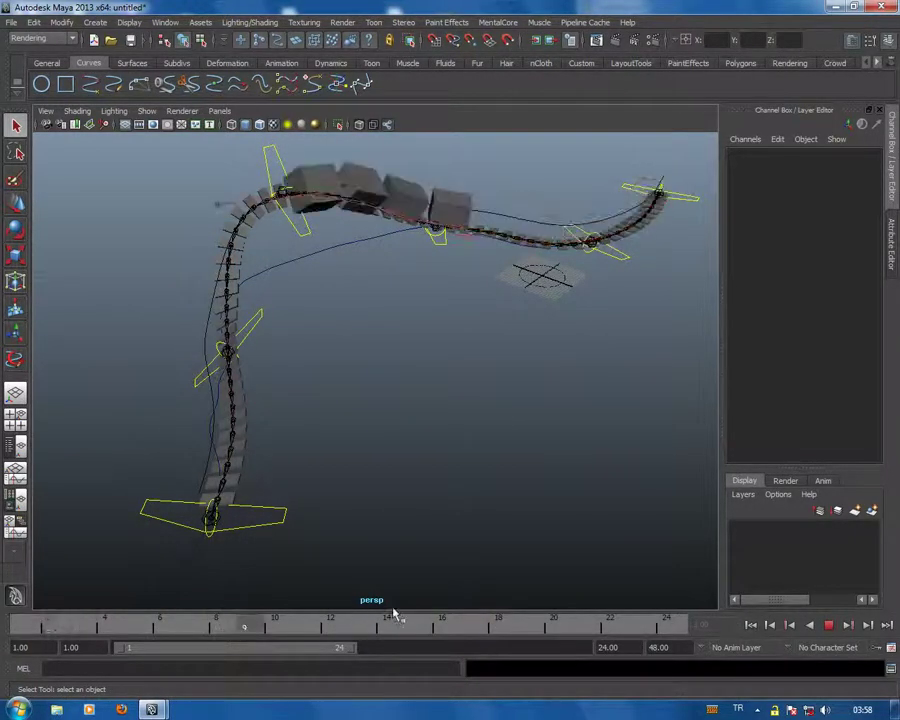
left_click_drag(115, 614, 50, 616)
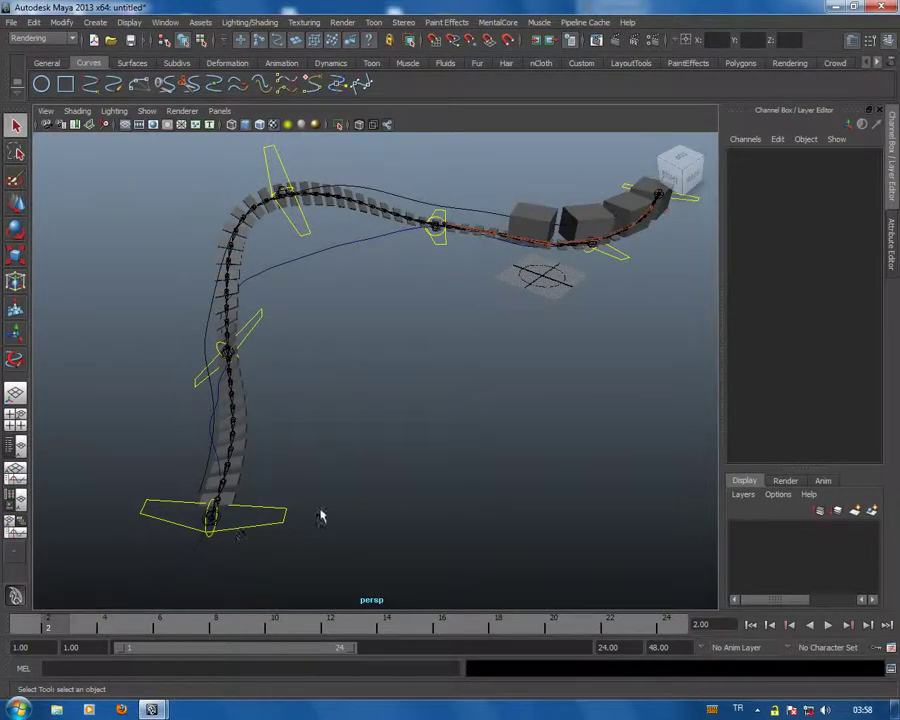